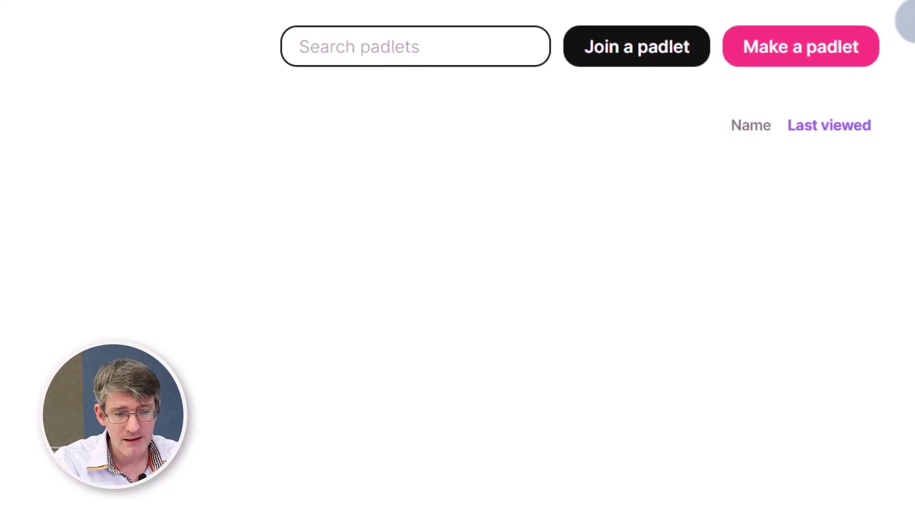
# Step: Create a new blank Wall-format padlet and close its settings to reveal the empty green board
pyautogui.click(814, 43)
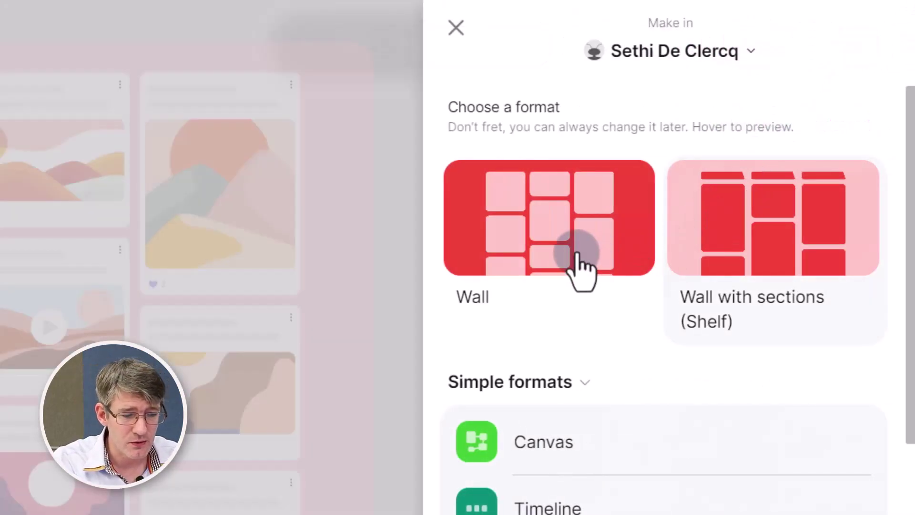
pyautogui.click(527, 241)
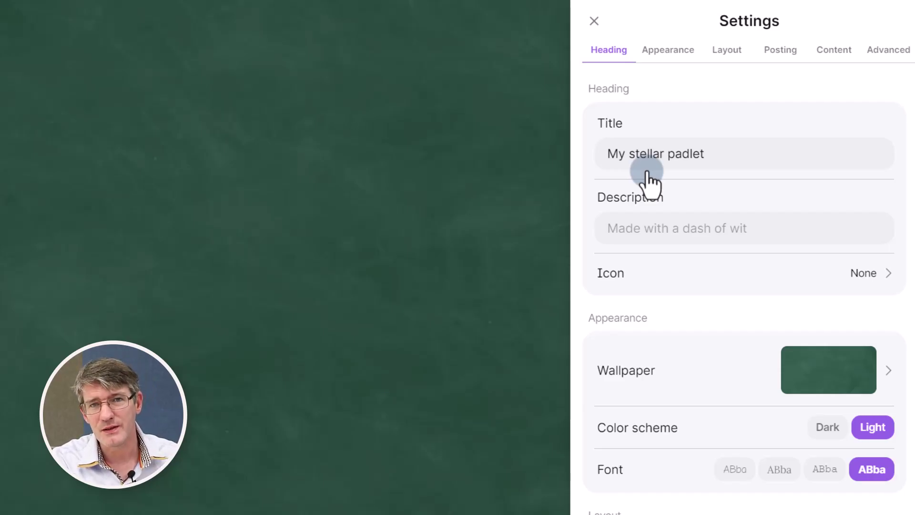
pyautogui.click(422, 180)
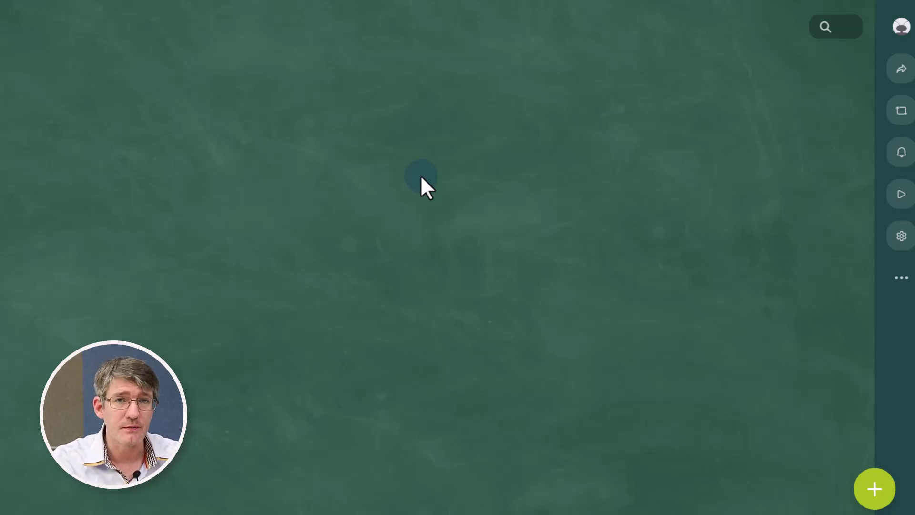
# Step: Start a new post on the board and bring up its 'I can't draw' AI image generator
pyautogui.doubleClick(421, 179)
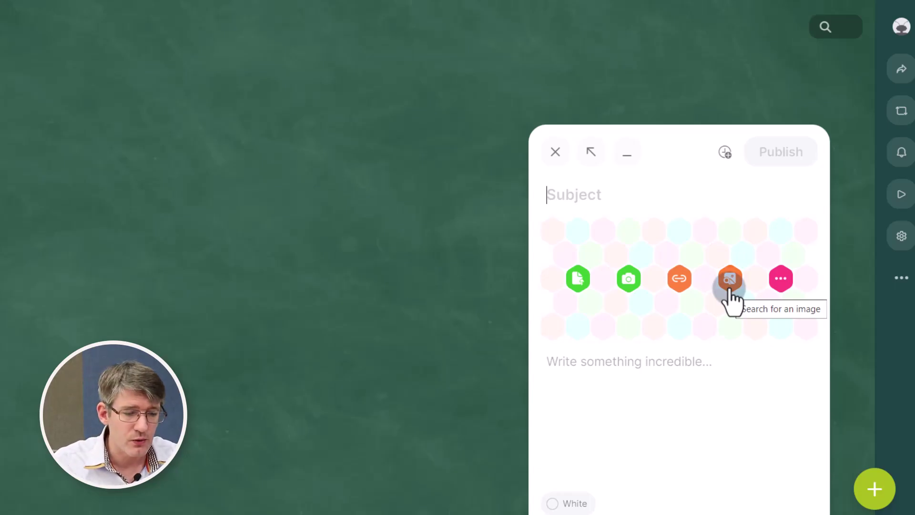
pyautogui.click(780, 279)
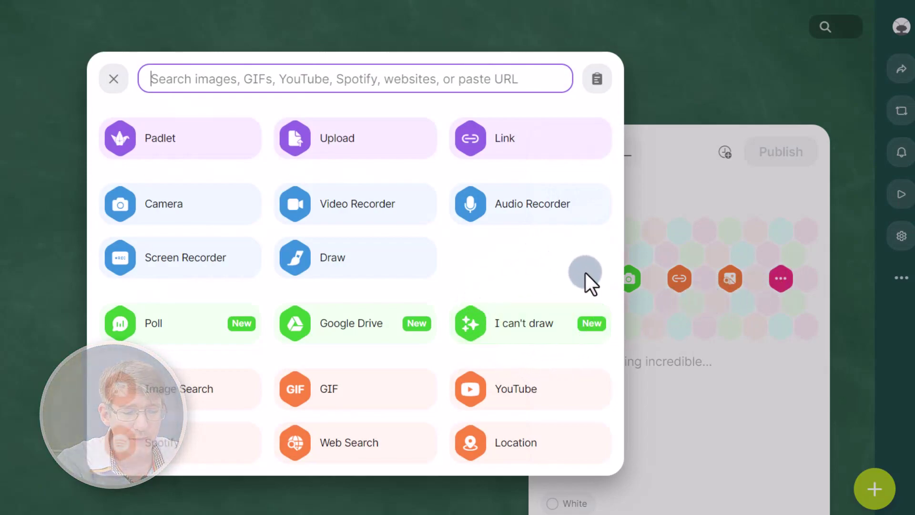
pyautogui.click(522, 348)
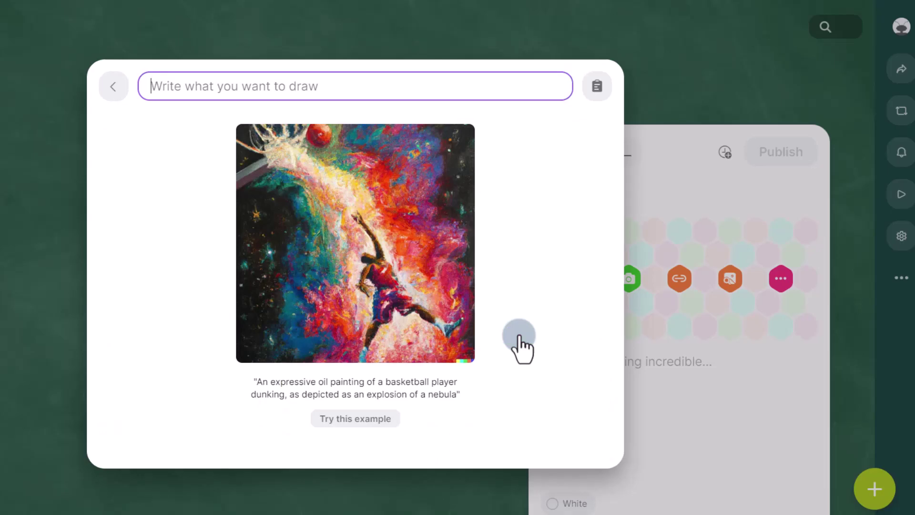
# Step: Enter the prompt: boy in a bright forest, yellow cap and hoodie, looking away from the camera
pyautogui.write('boy in the for')
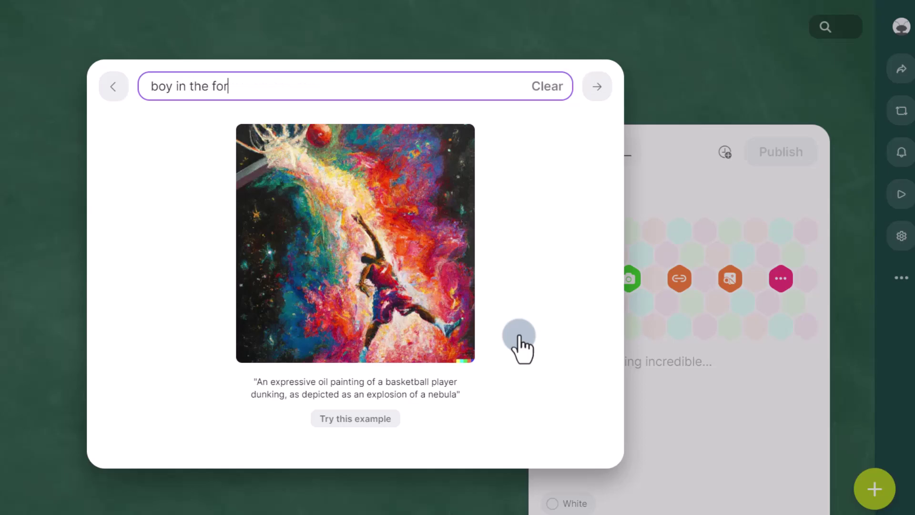
pyautogui.write('est, wearing ')
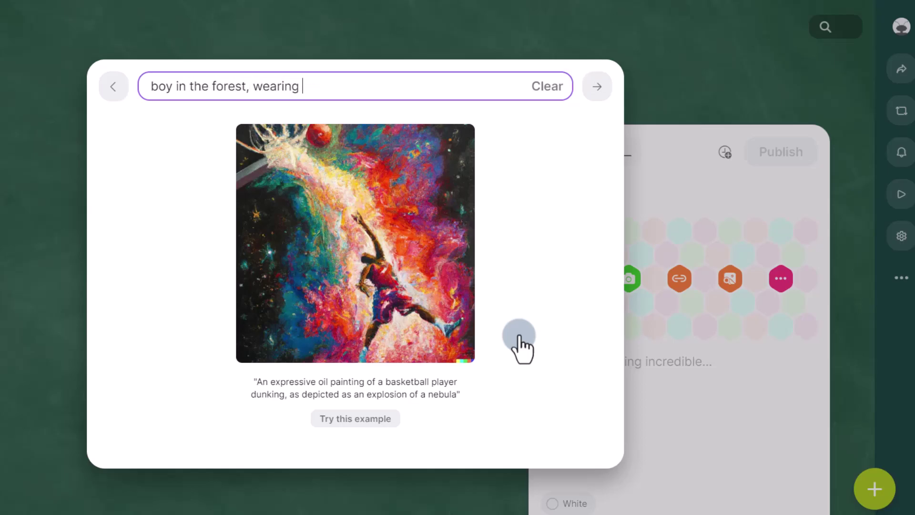
pyautogui.write('a yellow cap and ')
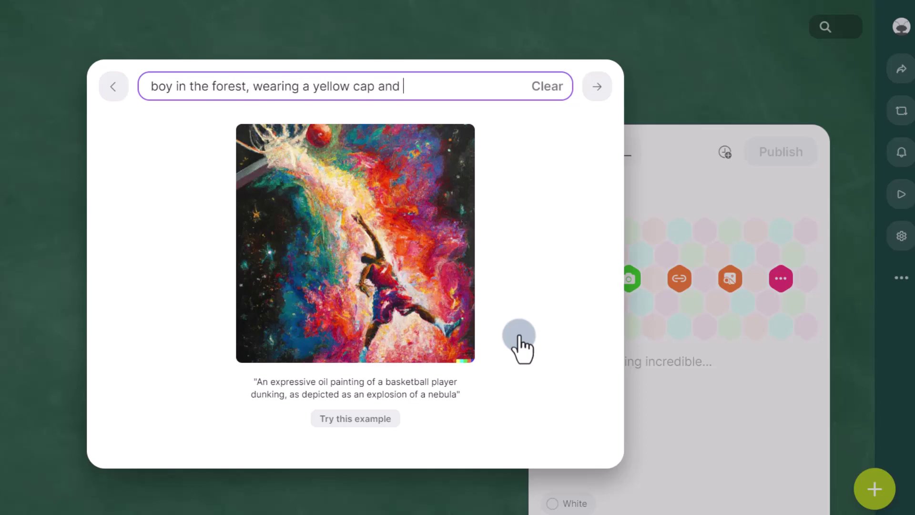
pyautogui.write('a yellow hoodie')
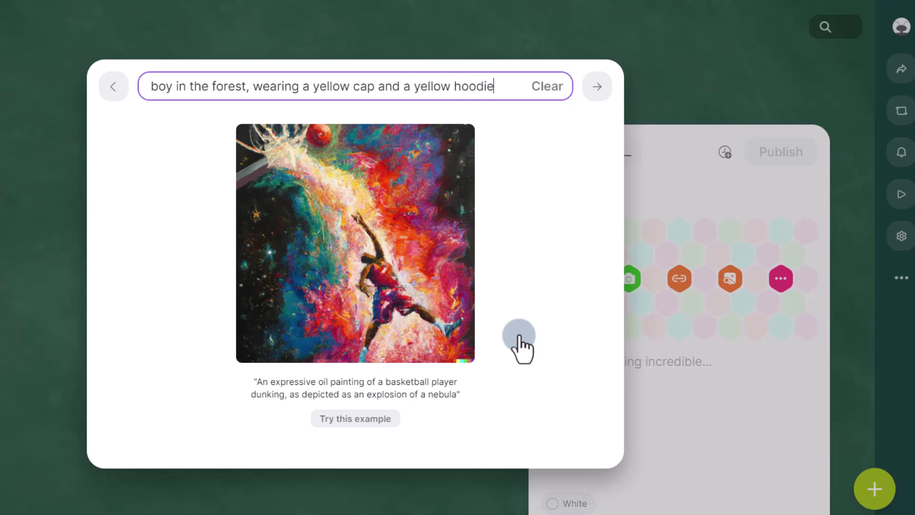
pyautogui.write('. The forest ')
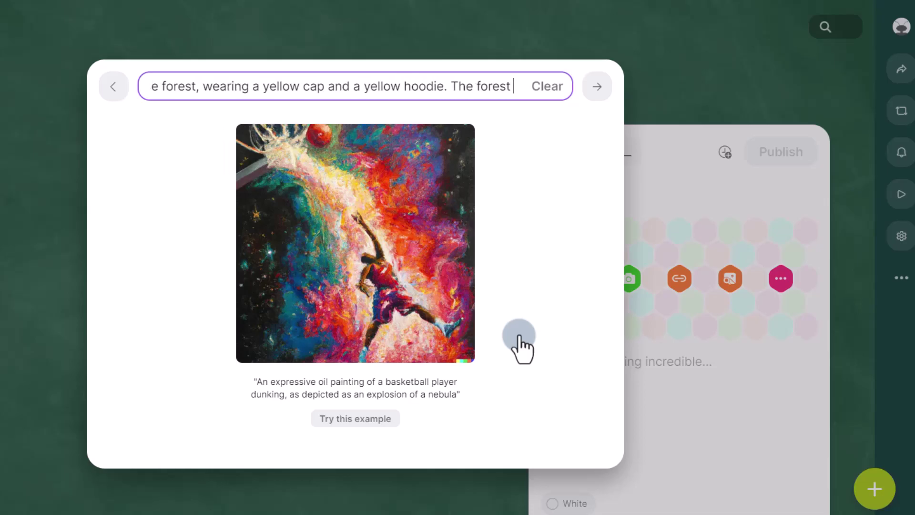
pyautogui.write('is bright an')
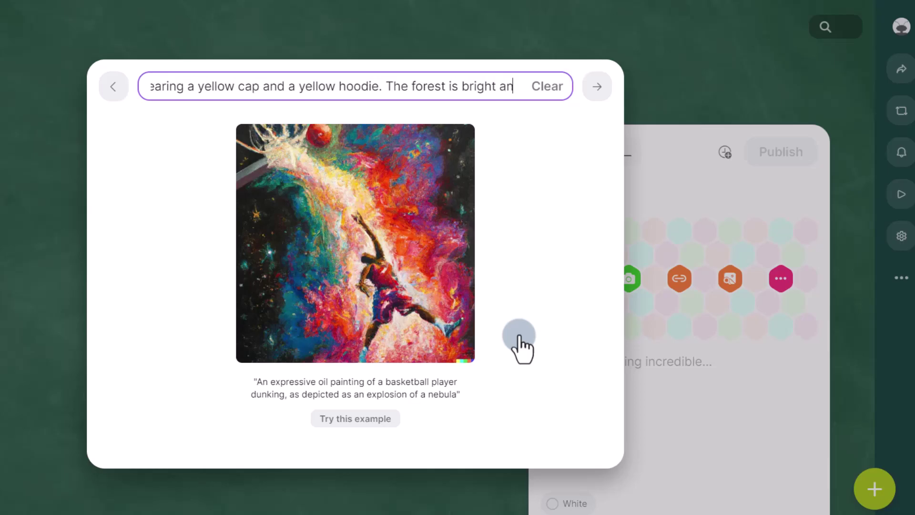
pyautogui.write('d colour')
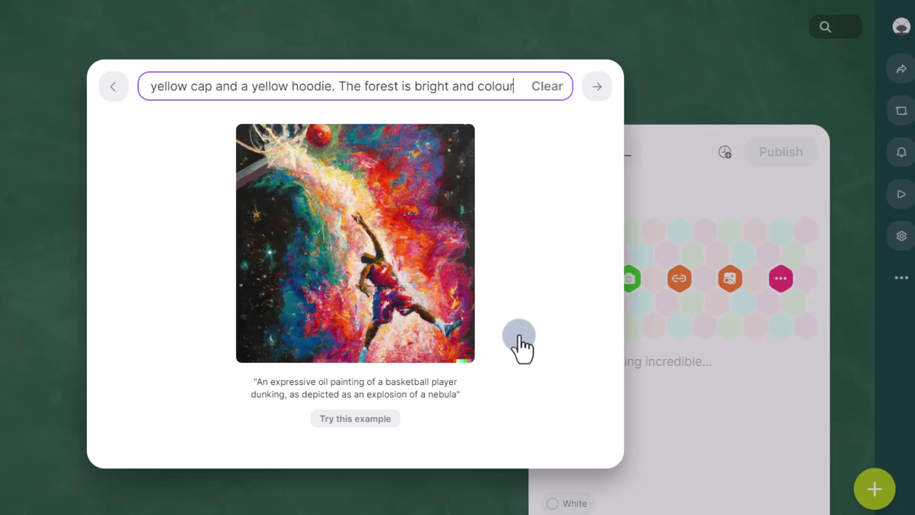
pyautogui.write('ful, ')
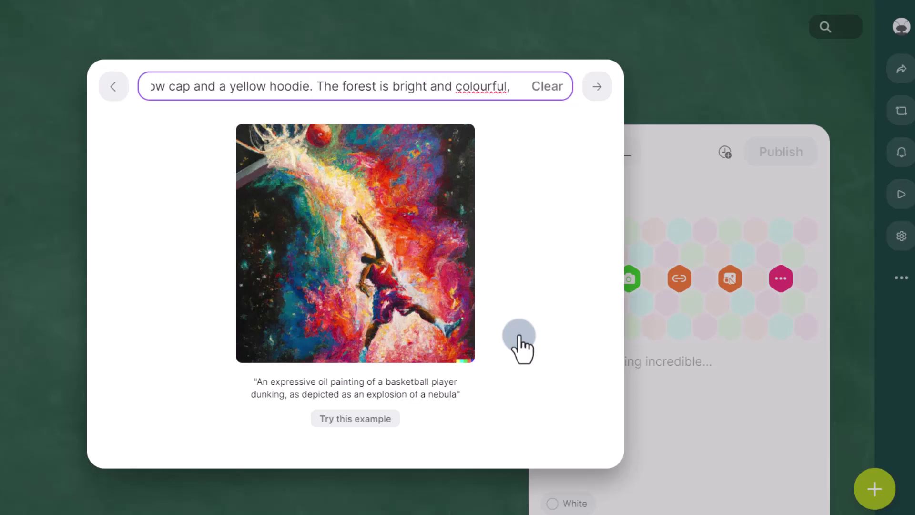
pyautogui.write('style is wate')
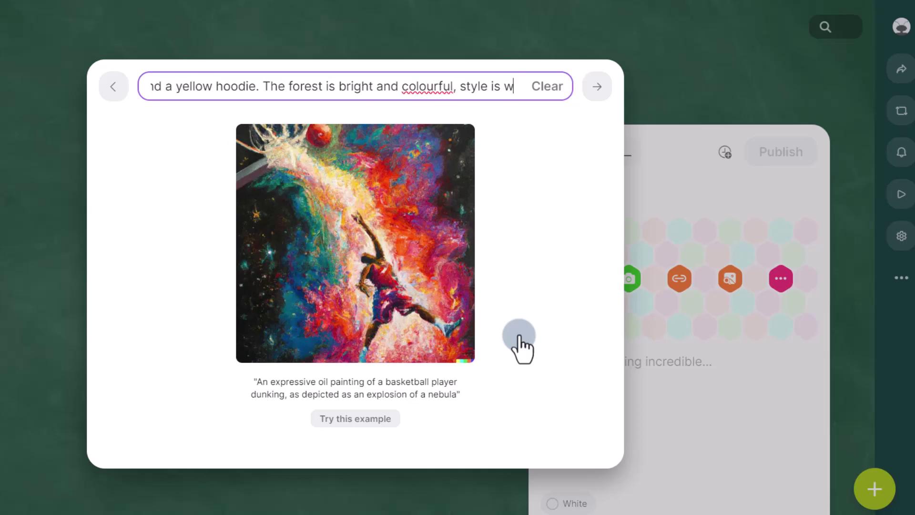
pyautogui.write('rcolour digital painting')
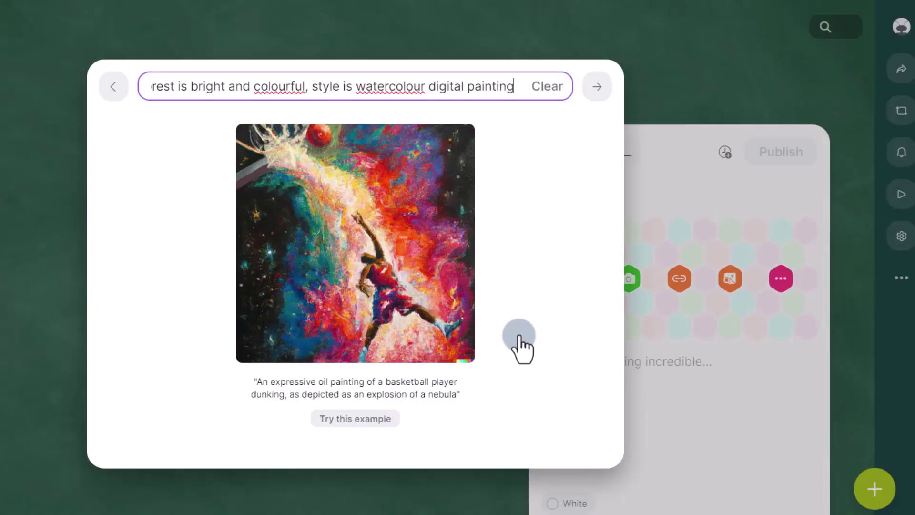
pyautogui.write(', boy is look')
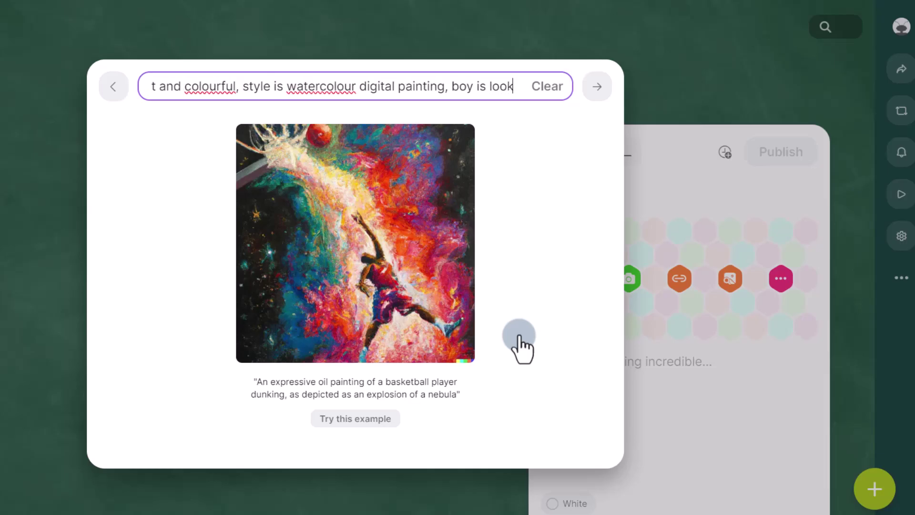
pyautogui.write('ing se')
pyautogui.press('BackSpace')
pyautogui.press('BackSpace')
pyautogui.write('awa')
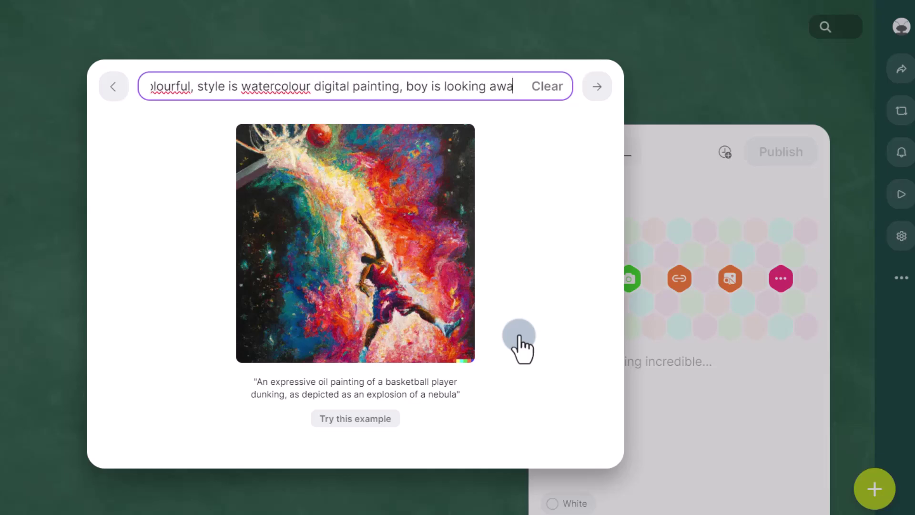
pyautogui.write('y from the ca')
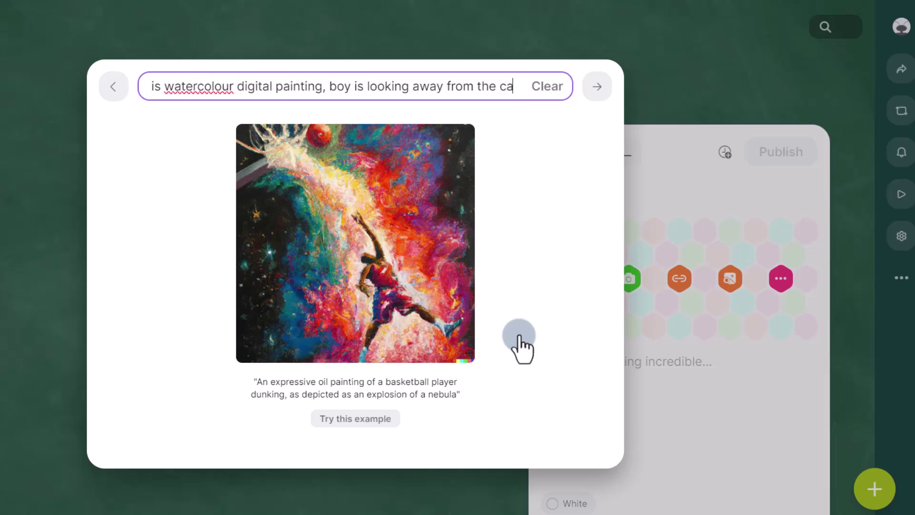
pyautogui.write('mera')
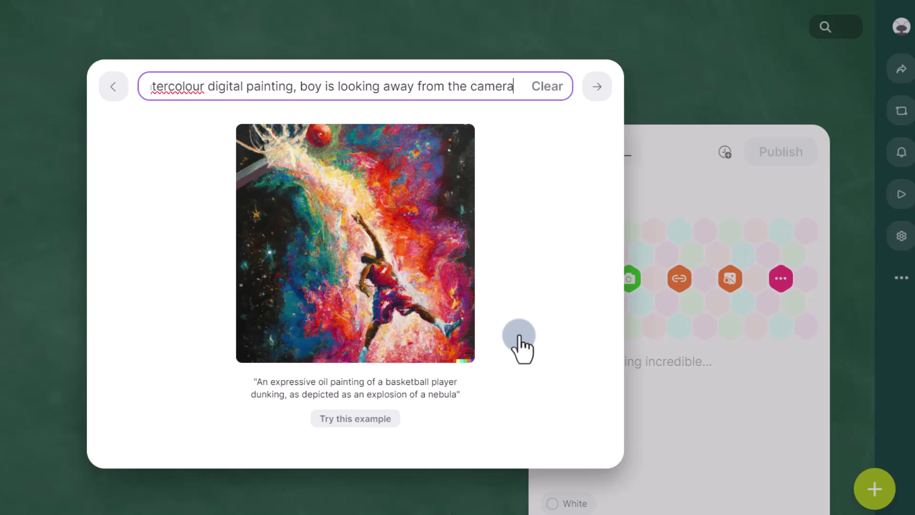
# Step: Generate the AI images of the yellow-hooded boy in the forest
pyautogui.press('Return')
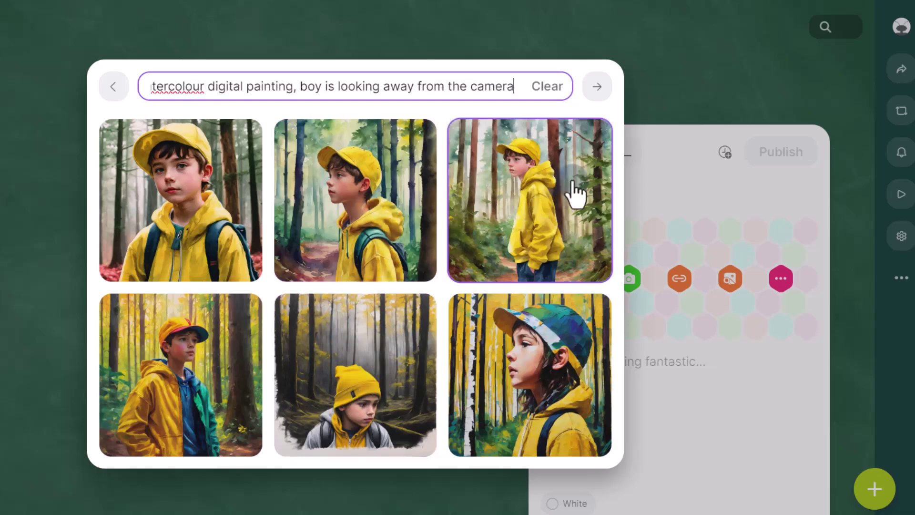
# Step: Attach the standing-boy image, paste the drawing prompt as the post text, and publish it
pyautogui.click(519, 182)
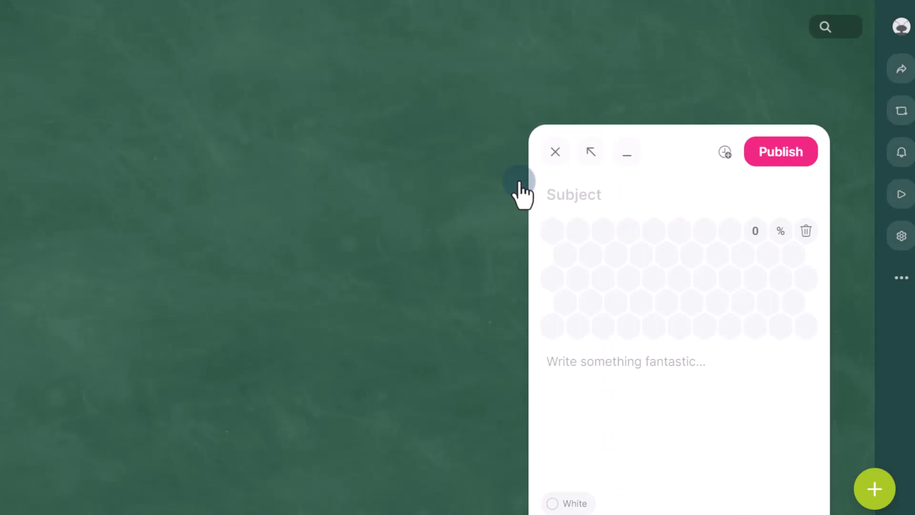
pyautogui.click(631, 362)
pyautogui.write('boy in the forest, wearing a yellow cap and a yellow hoodie. The forest is bright and colourful, style is watercolour digital painting, boy is looking away from the camera')
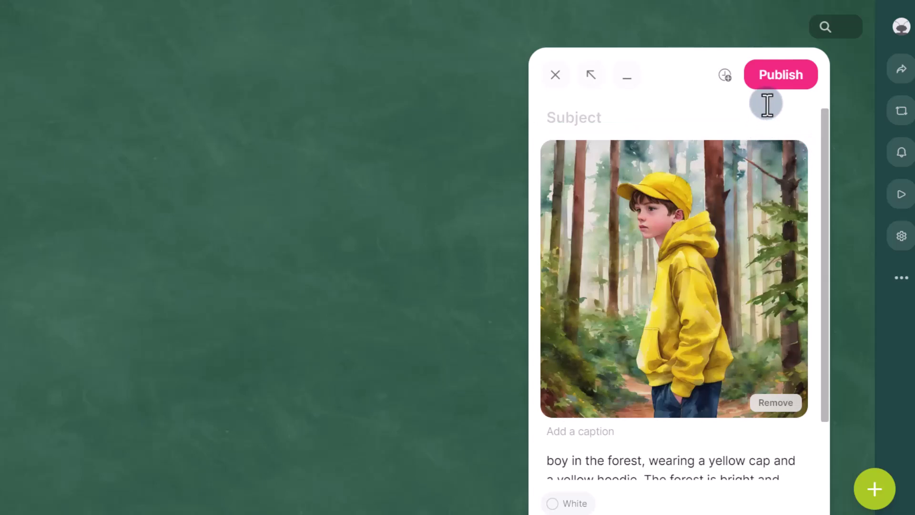
pyautogui.click(776, 85)
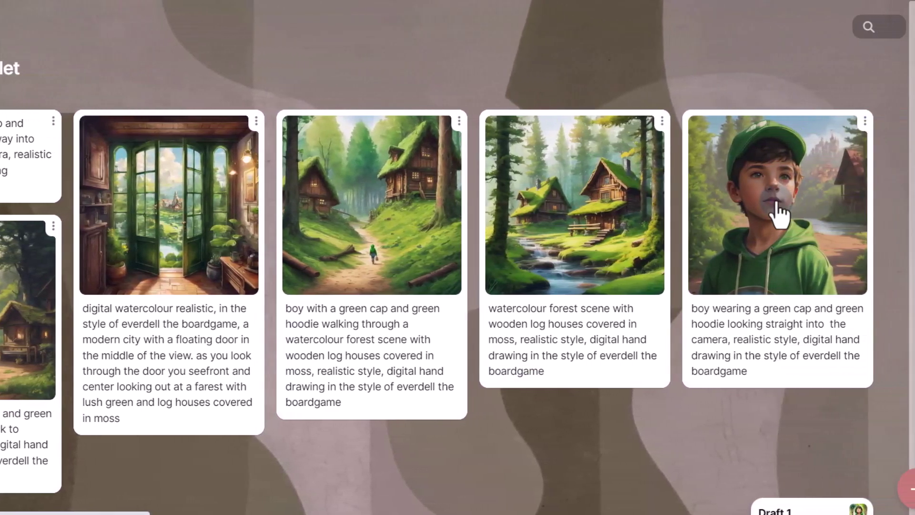
# Step: Expand the green-cap boy post from My terrific padlet to full view
pyautogui.click(729, 210)
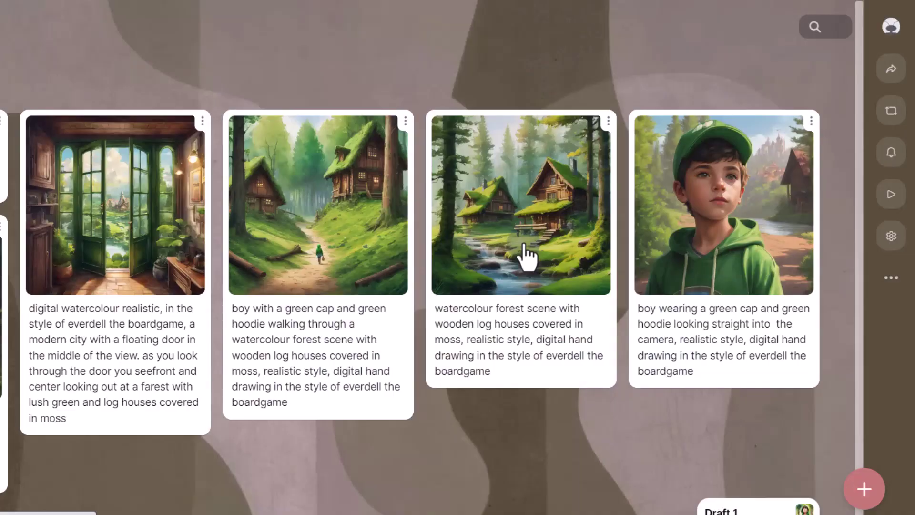
pyautogui.click(717, 234)
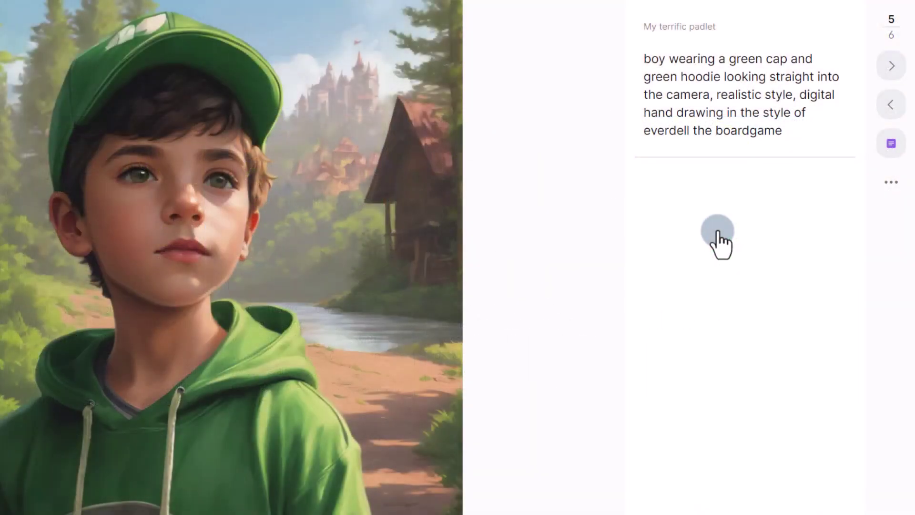
# Step: Download the green-cap boy post's image attachment and switch back to the Canva presentation
pyautogui.click(891, 184)
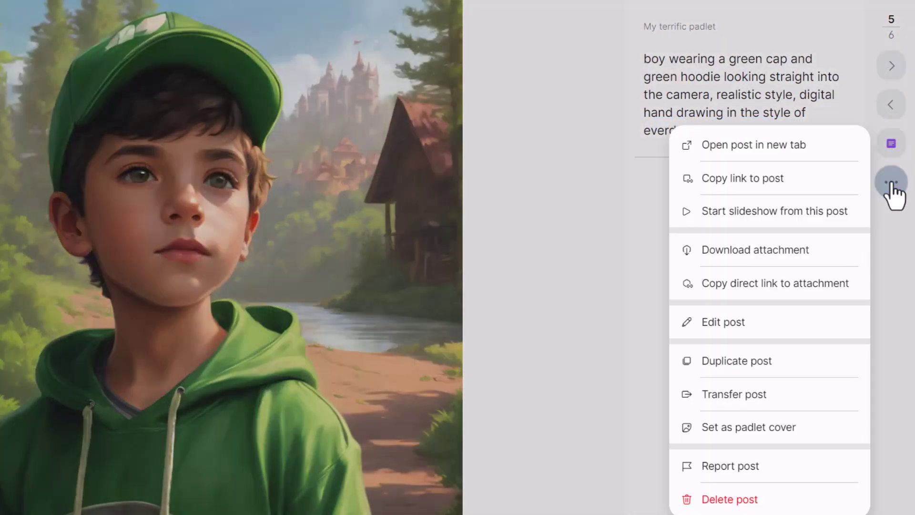
pyautogui.click(790, 254)
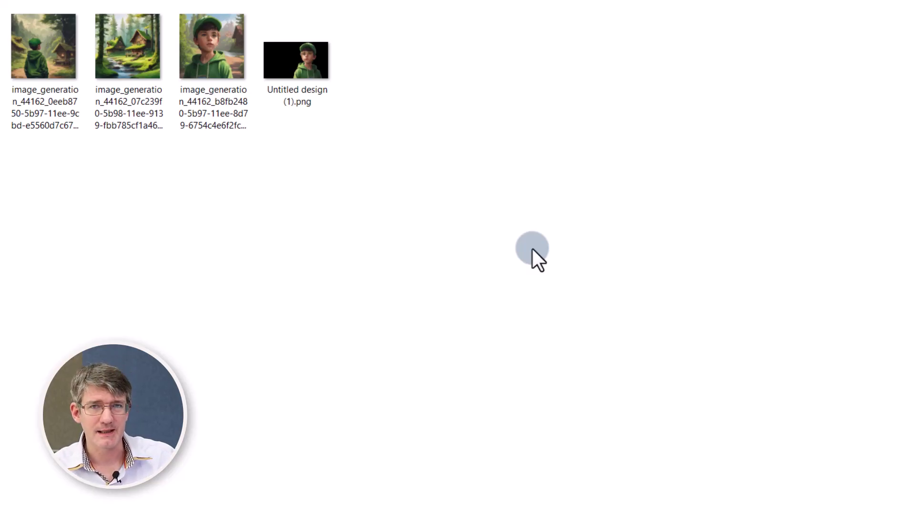
pyautogui.moveTo(741, 470)
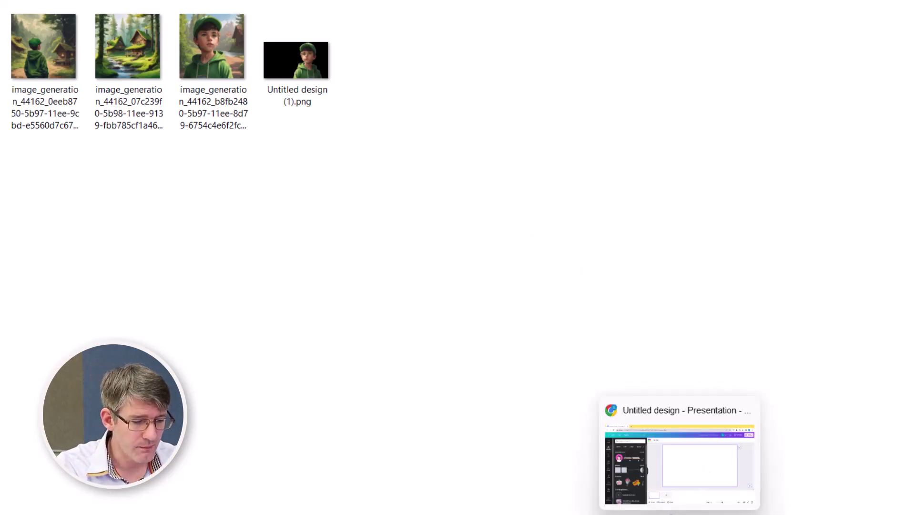
pyautogui.click(706, 462)
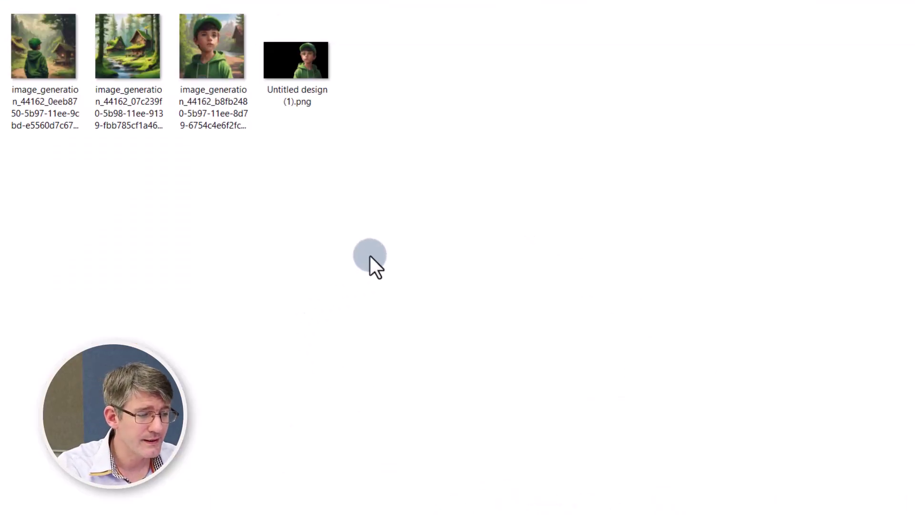
# Step: Upload the generated forest and boy images from File Explorer into Canva's Uploads
pyautogui.moveTo(370, 255); pyautogui.dragTo(104, 107)
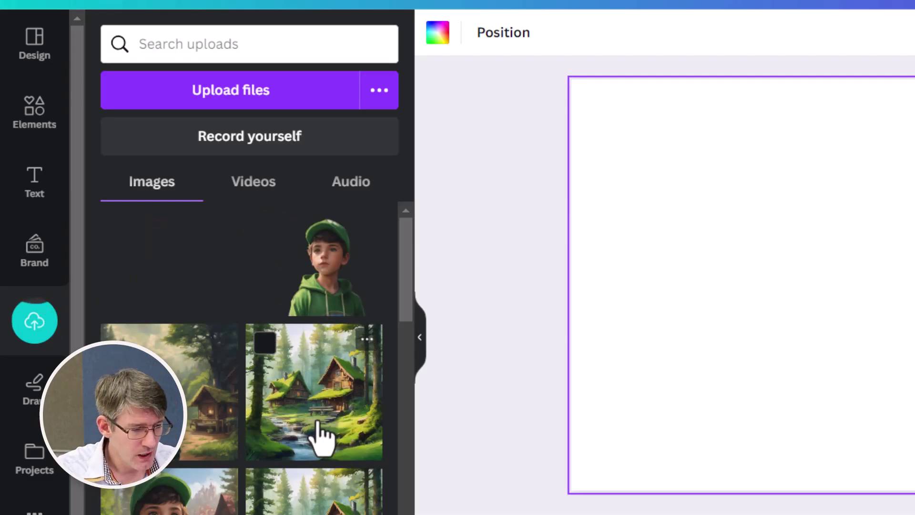
# Step: Add the back-view boy village image and stretch it to cover the entire slide
pyautogui.click(195, 414)
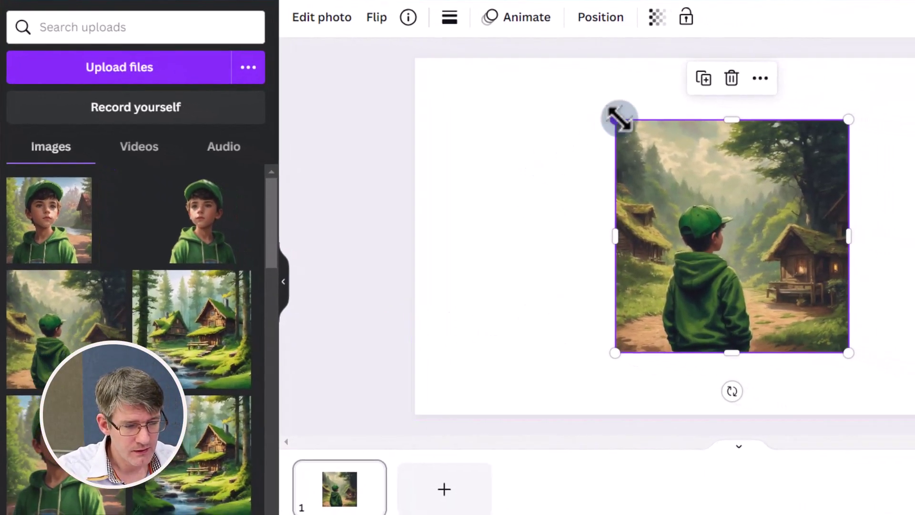
pyautogui.moveTo(619, 118); pyautogui.dragTo(305, 0)
pyautogui.moveTo(373, 0); pyautogui.dragTo(354, 0)
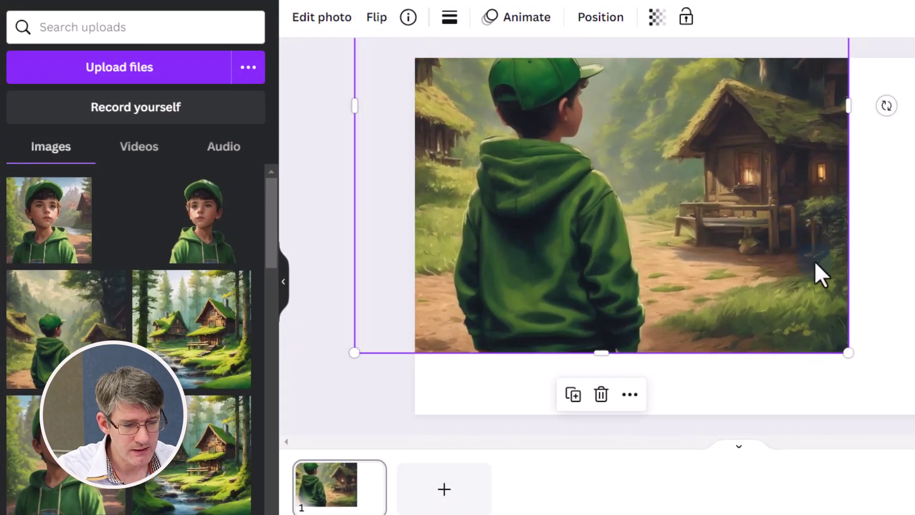
pyautogui.moveTo(849, 349); pyautogui.dragTo(914, 434)
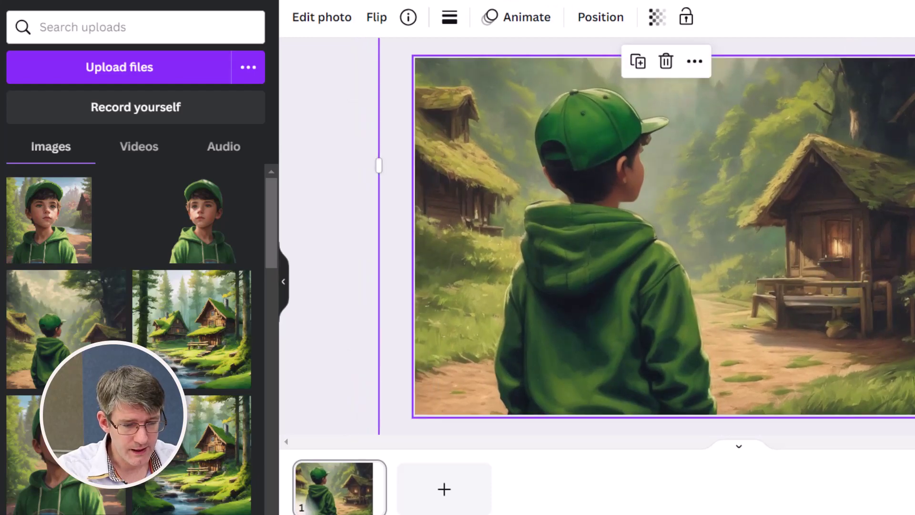
pyautogui.hotkey('ctrl', '-')
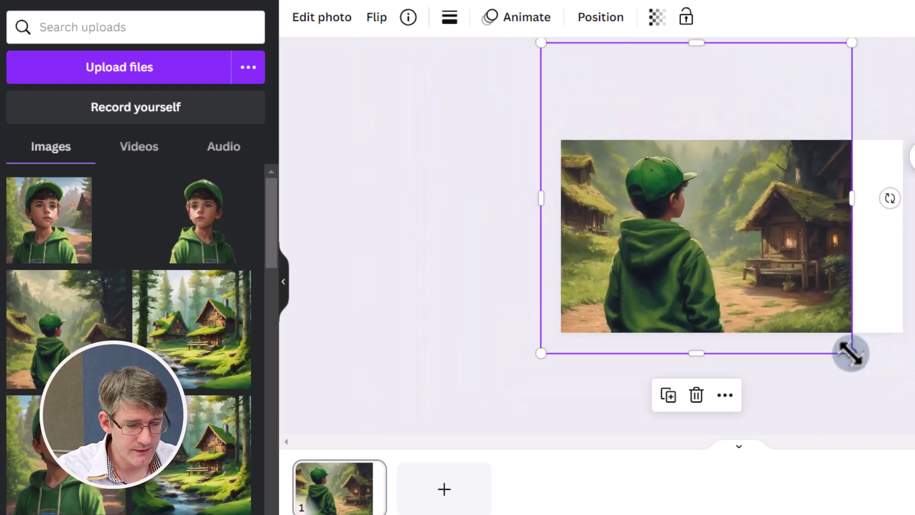
pyautogui.moveTo(852, 353); pyautogui.dragTo(890, 380)
pyautogui.moveTo(813, 261); pyautogui.dragTo(835, 263)
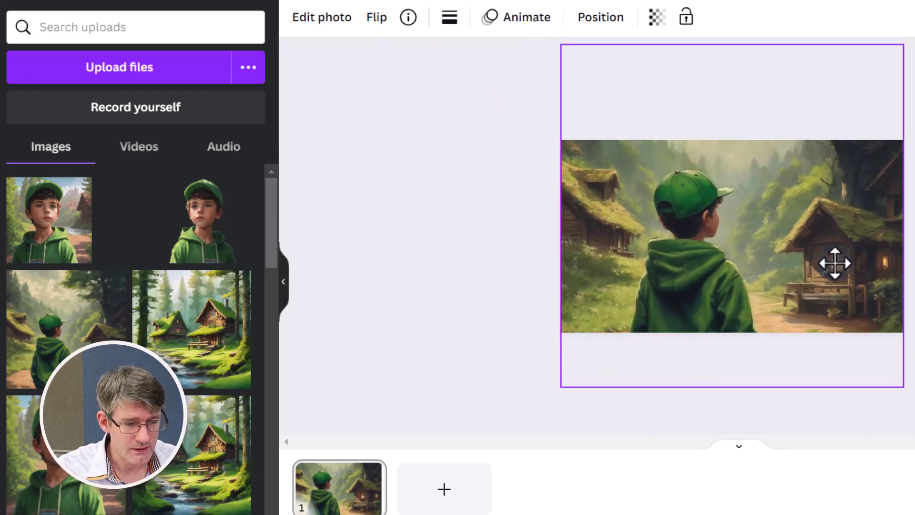
pyautogui.click(461, 176)
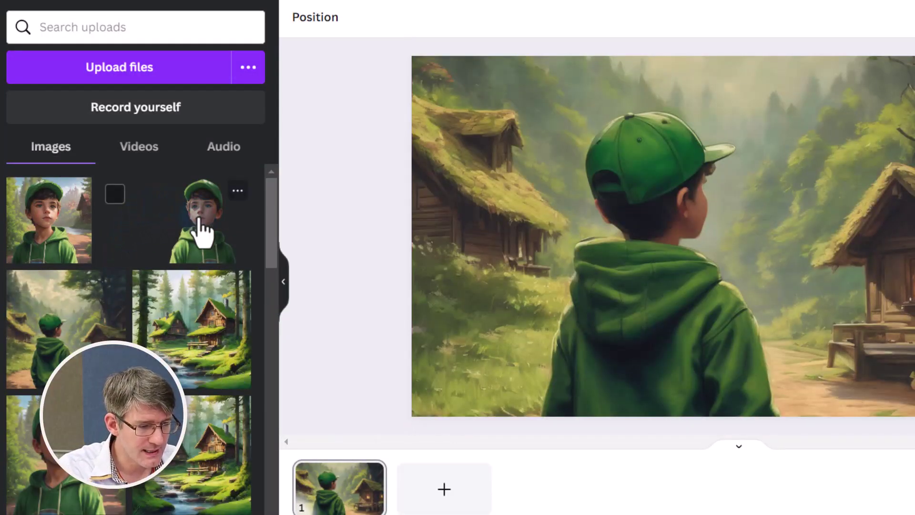
# Step: Add the boy cutout to the slide, then delete it again
pyautogui.click(203, 230)
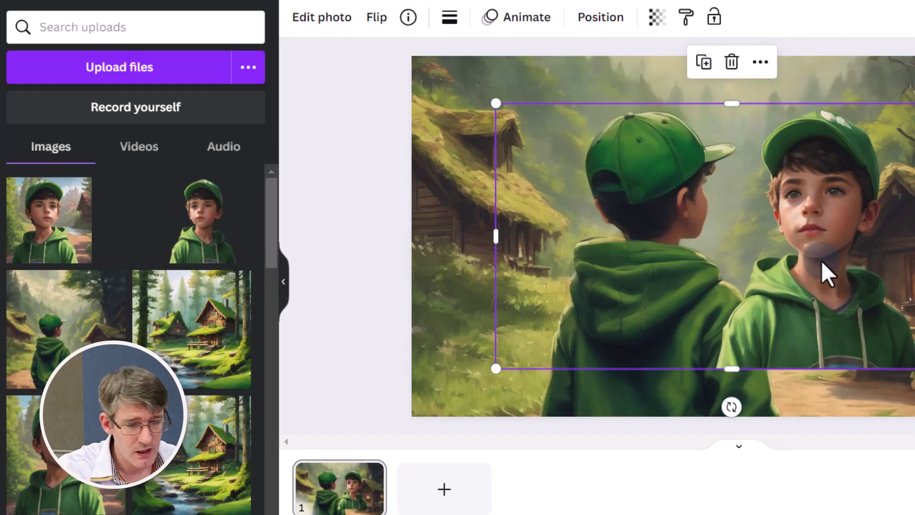
pyautogui.press('Delete')
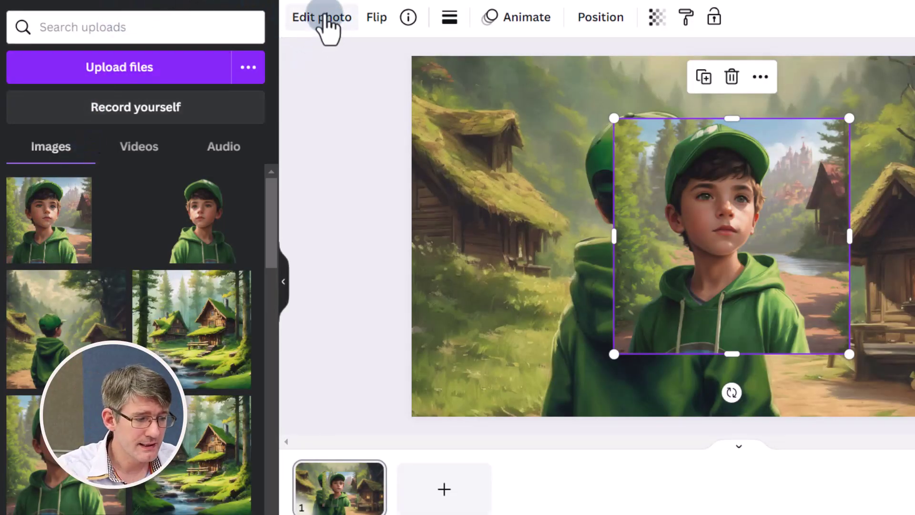
# Step: Remove the close-up boy's background with BG Remover and move the cutout to the slide's right edge
pyautogui.click(323, 18)
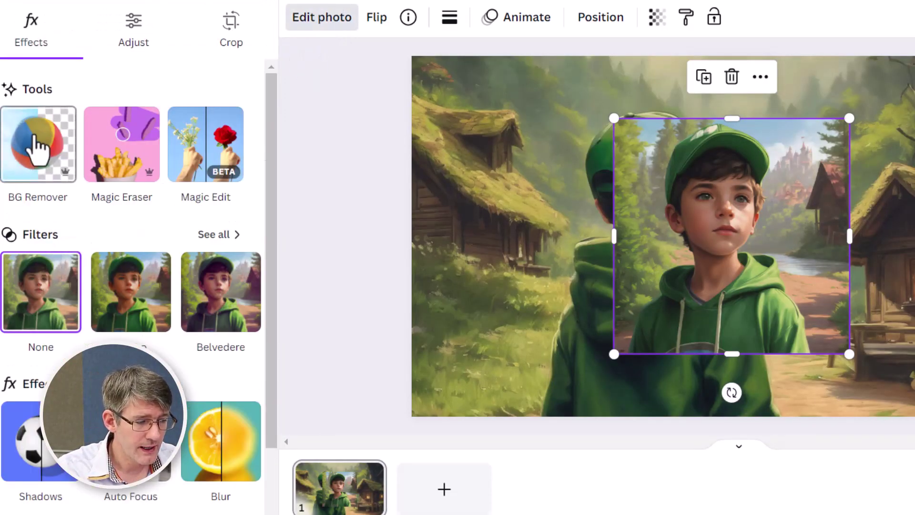
pyautogui.click(34, 138)
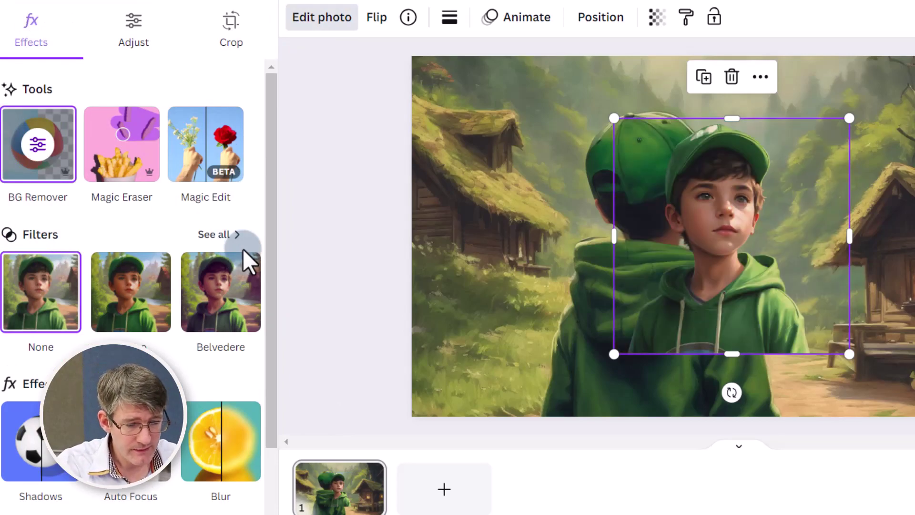
pyautogui.moveTo(731, 303); pyautogui.dragTo(847, 289)
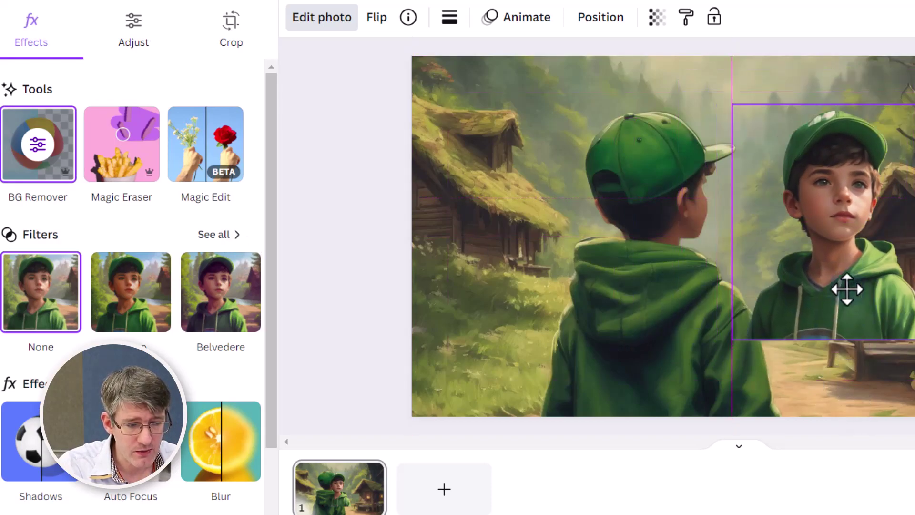
# Step: Flip the cutout boy horizontally and enlarge him at the slide's bottom-right, past the page edge
pyautogui.click(379, 22)
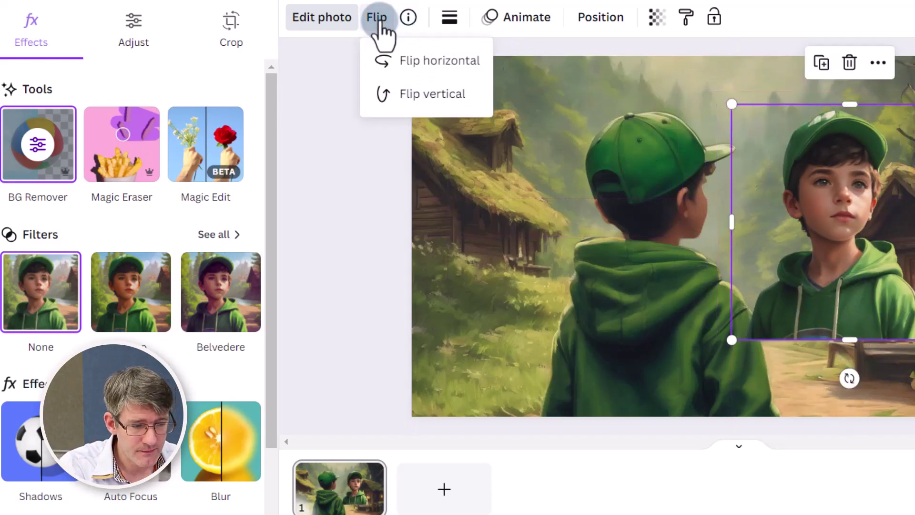
pyautogui.click(450, 62)
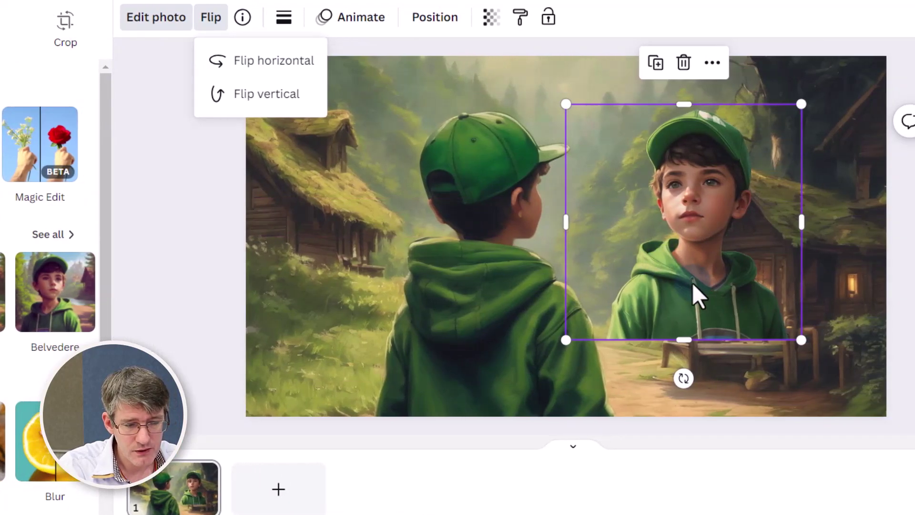
pyautogui.moveTo(692, 282); pyautogui.dragTo(755, 360)
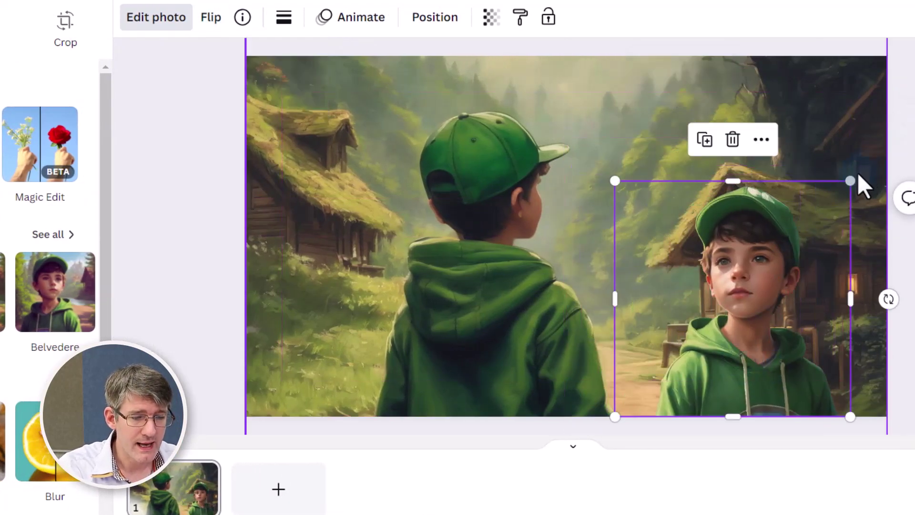
pyautogui.moveTo(852, 178); pyautogui.dragTo(816, 243)
# Step: Close the Edit photo panel and deselect the cutout boy, leaving the two-boy composition
pyautogui.click(194, 176)
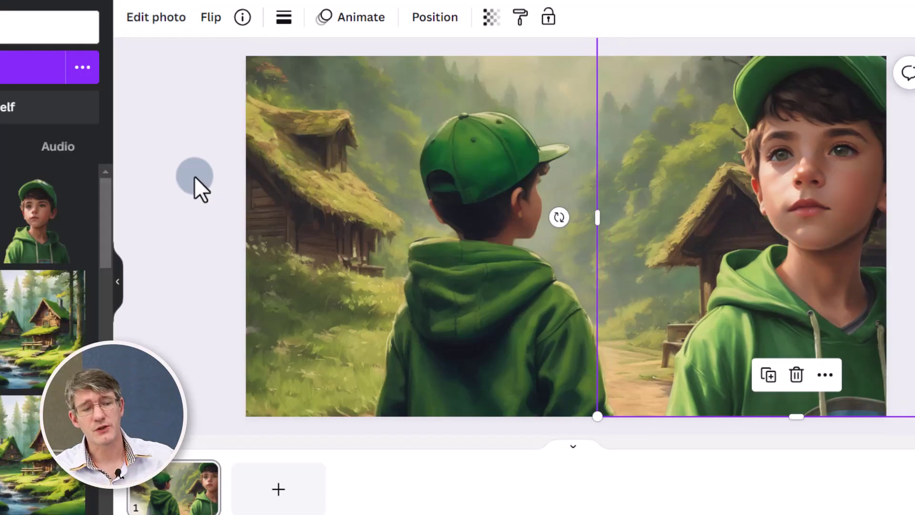
pyautogui.click(195, 176)
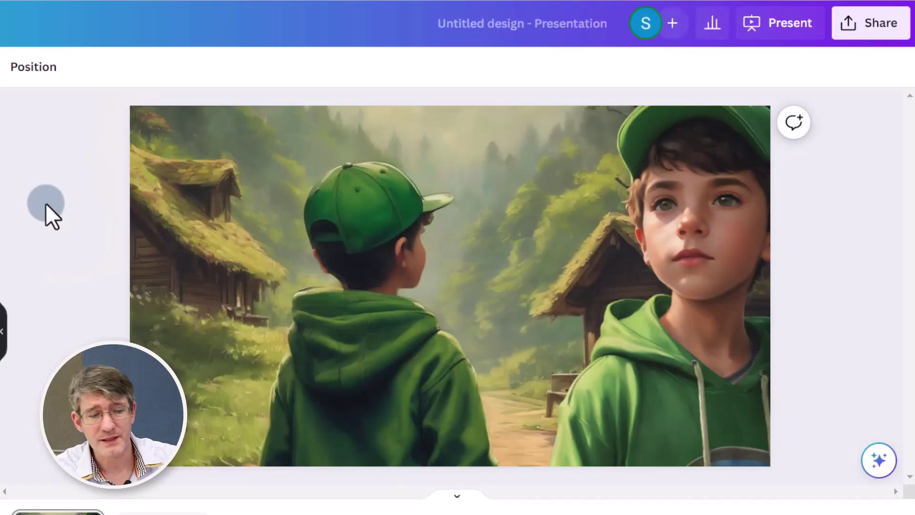
# Step: Download the slide from the Share menu as a PNG file, Untitled design (1).png
pyautogui.click(873, 42)
pyautogui.click(691, 439)
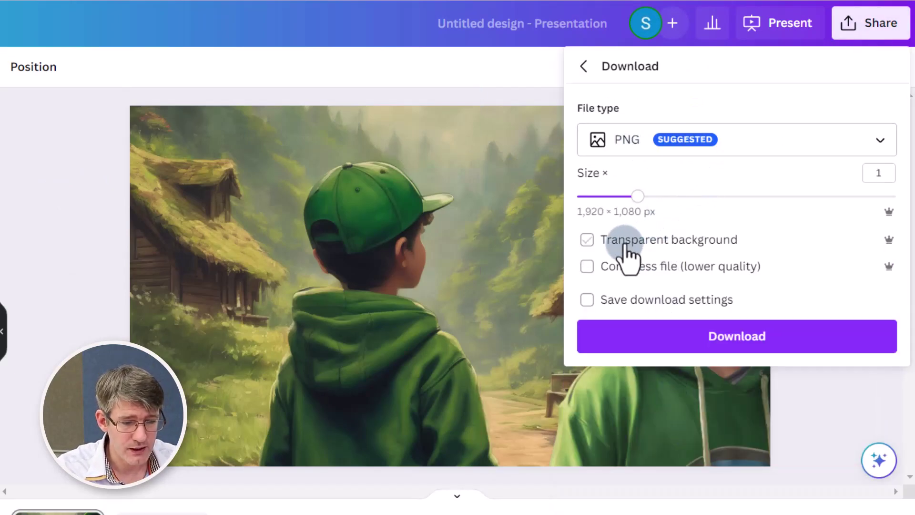
pyautogui.click(733, 336)
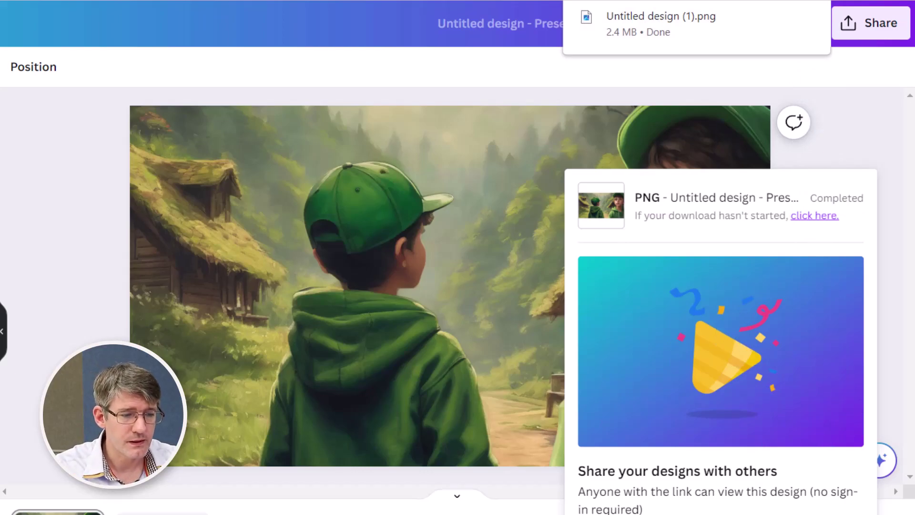
# Step: Open Untitled design (1).png from Chrome's download bubble in the image viewer
pyautogui.click(661, 20)
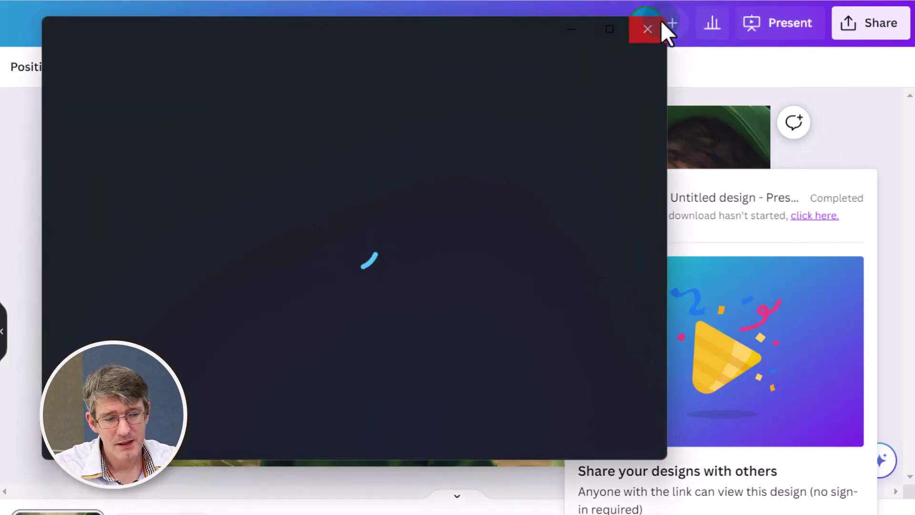